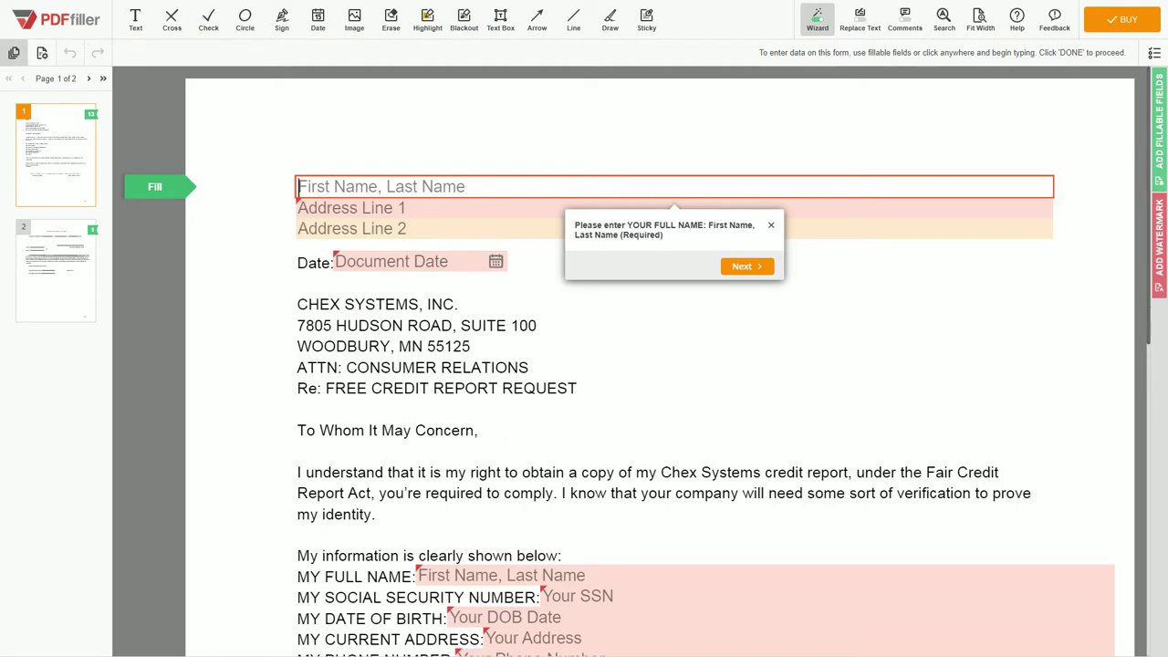
# Fill the letter heading with the sender's name, two-line New York street address and date 01/17/2020.
pyautogui.write('JOHN DOE')
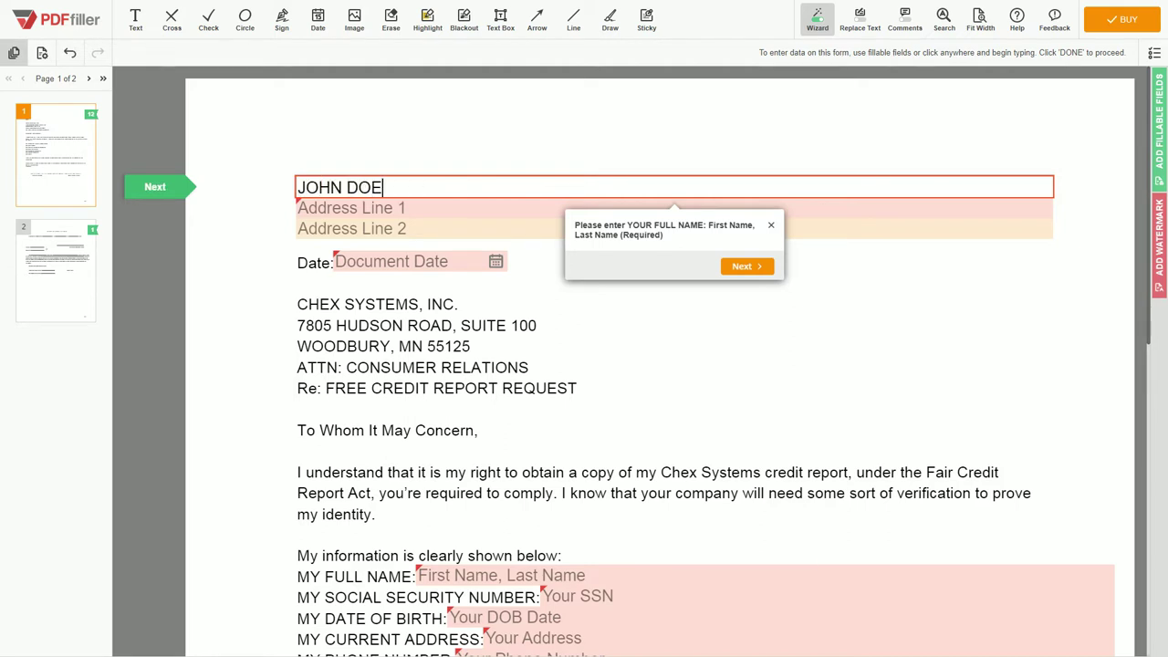
pyautogui.press('Tab')
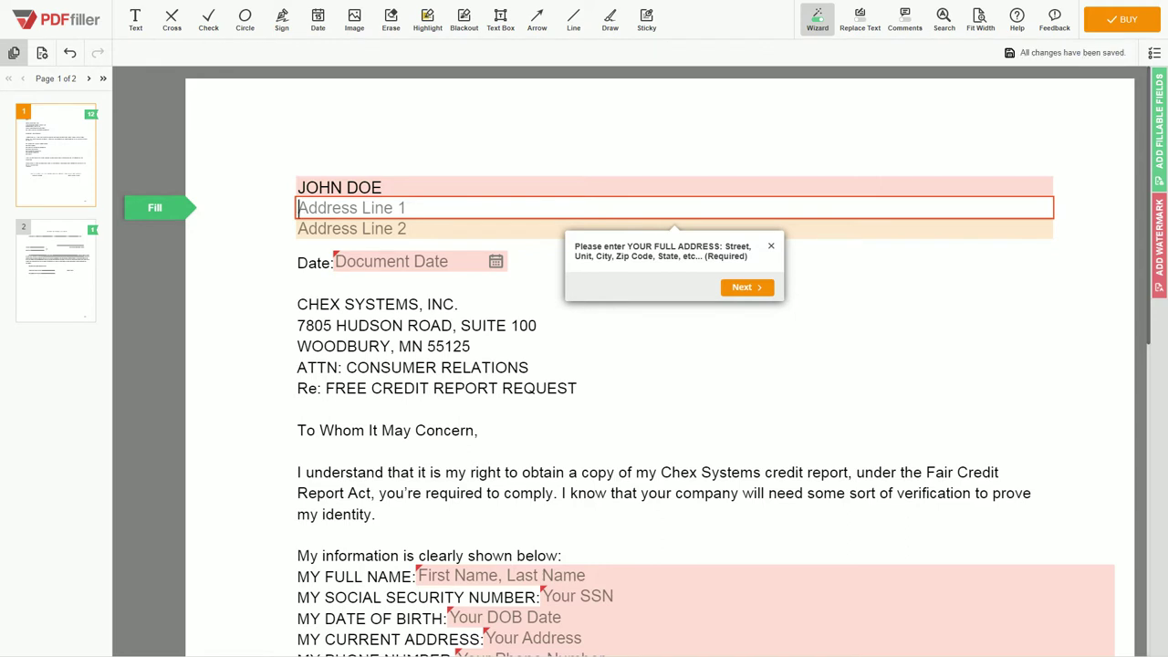
pyautogui.write('123 EXAMPL')
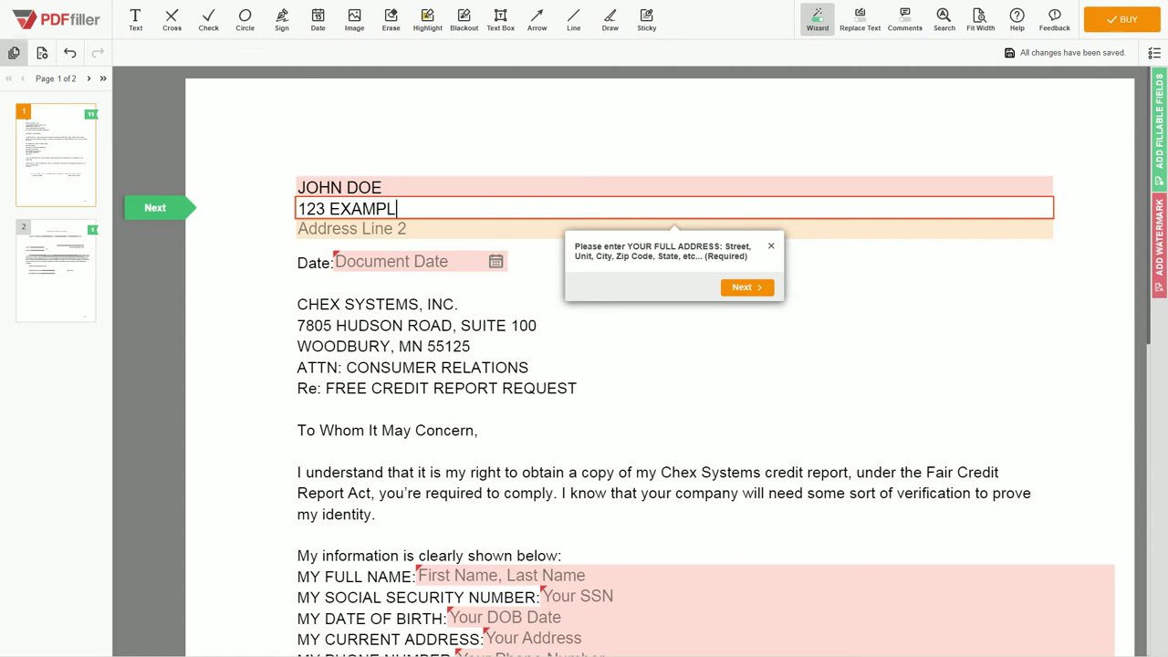
pyautogui.write('E STR, UNIT 1')
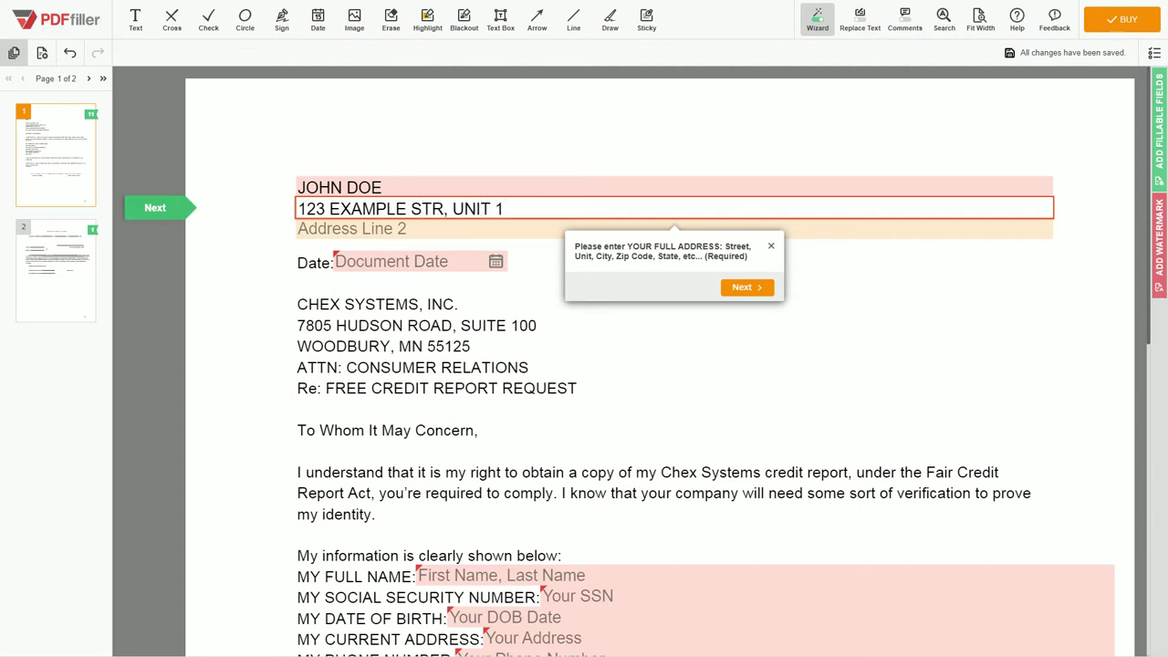
pyautogui.press('Tab')
pyautogui.write('NEW YORK')
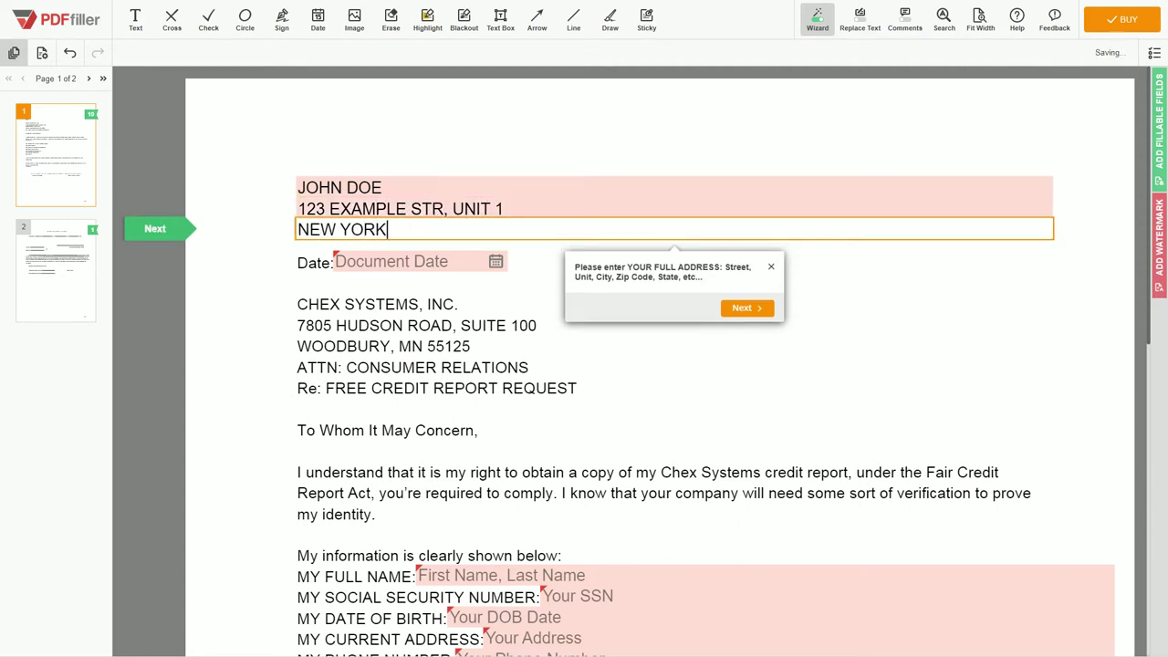
pyautogui.write(', NY 123456')
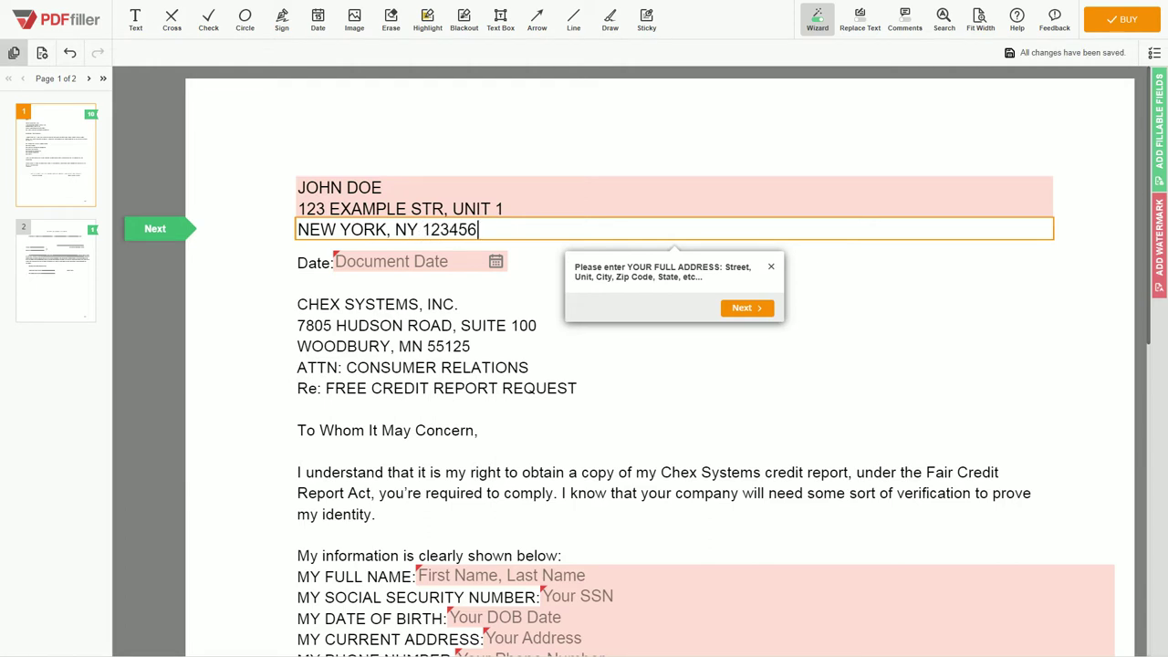
pyautogui.press('Tab')
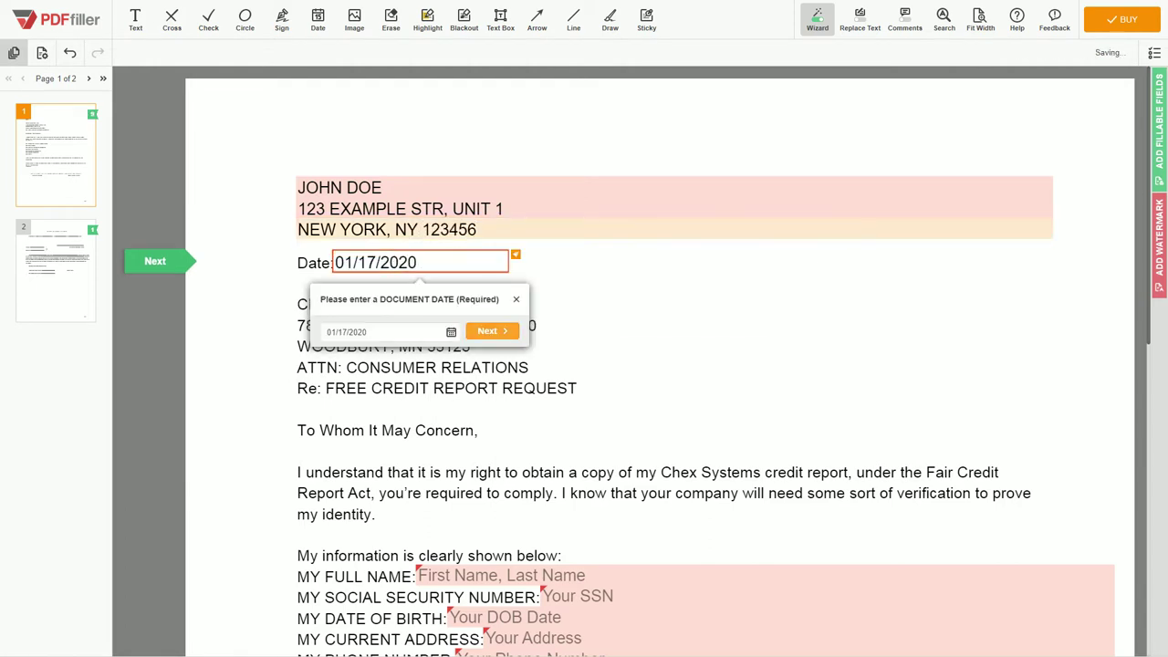
pyautogui.press('Tab')
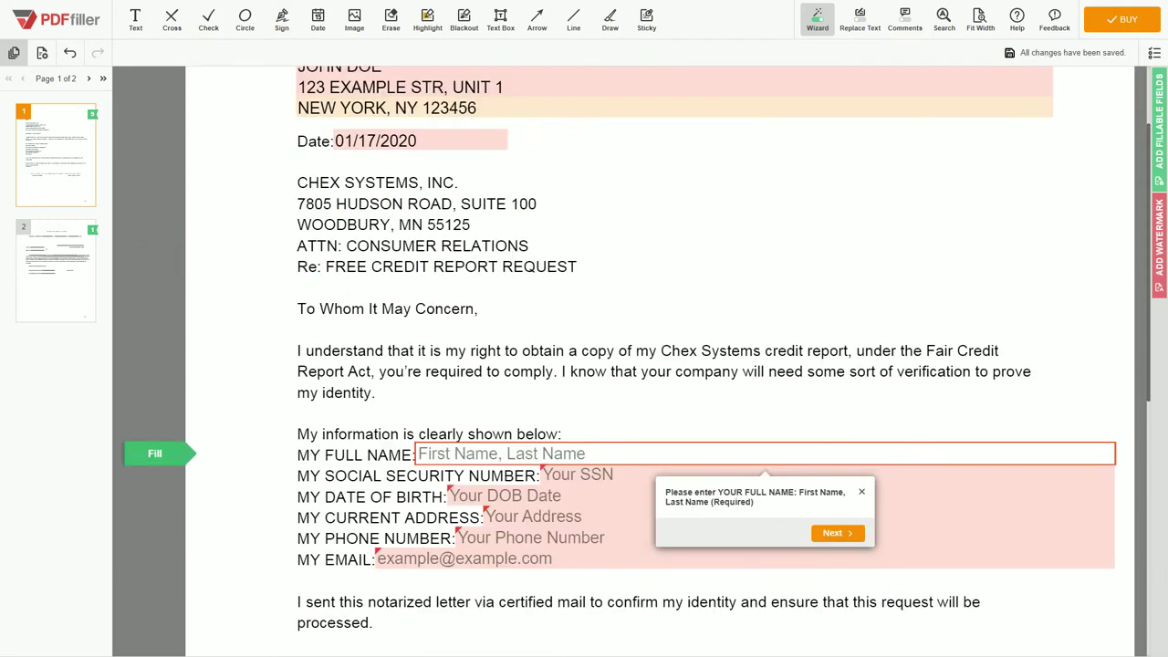
# Enter the full name, social security number and date of birth in the information block.
pyautogui.write('JOHN DOE')
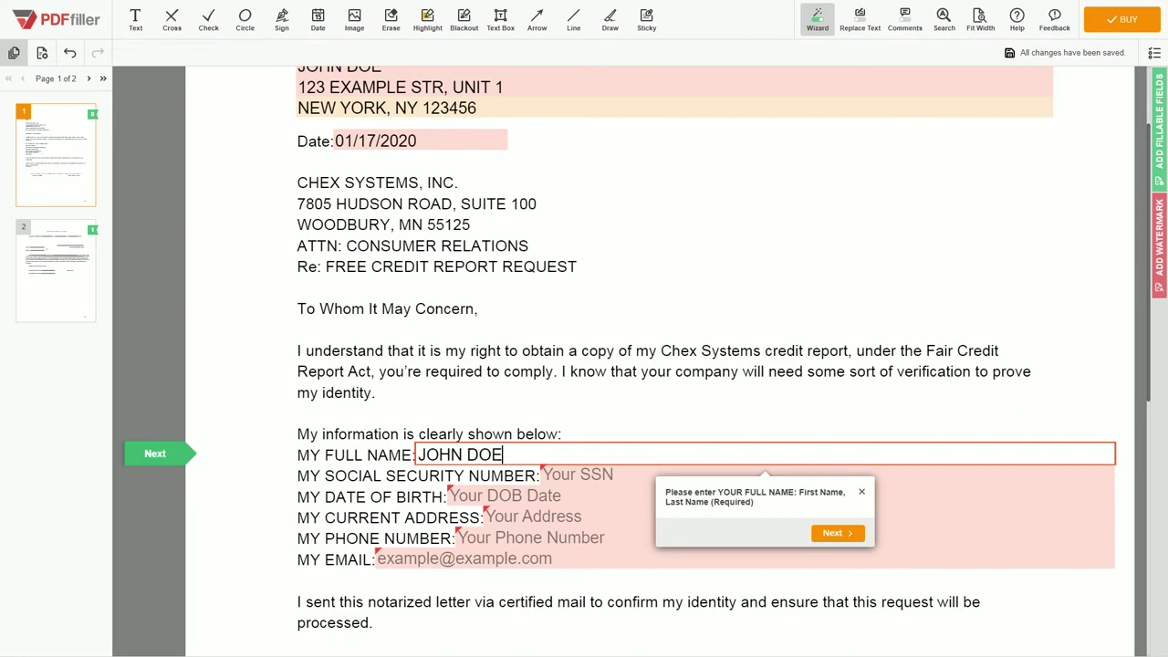
pyautogui.press('Tab')
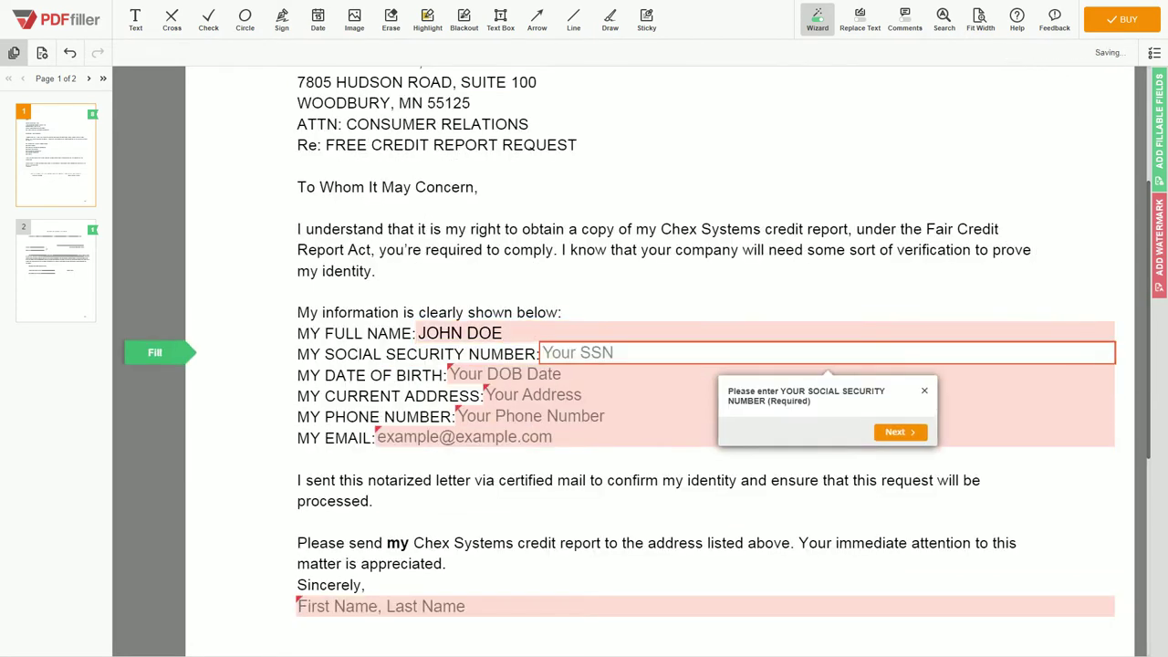
pyautogui.write('123-45-6789')
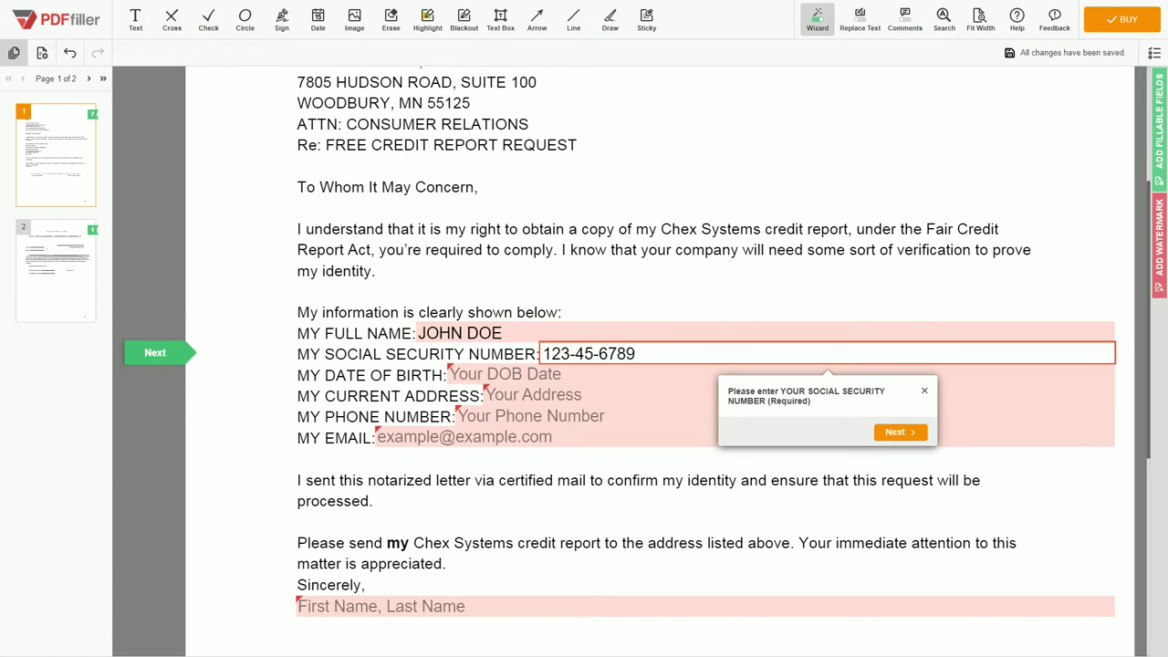
pyautogui.press('Tab')
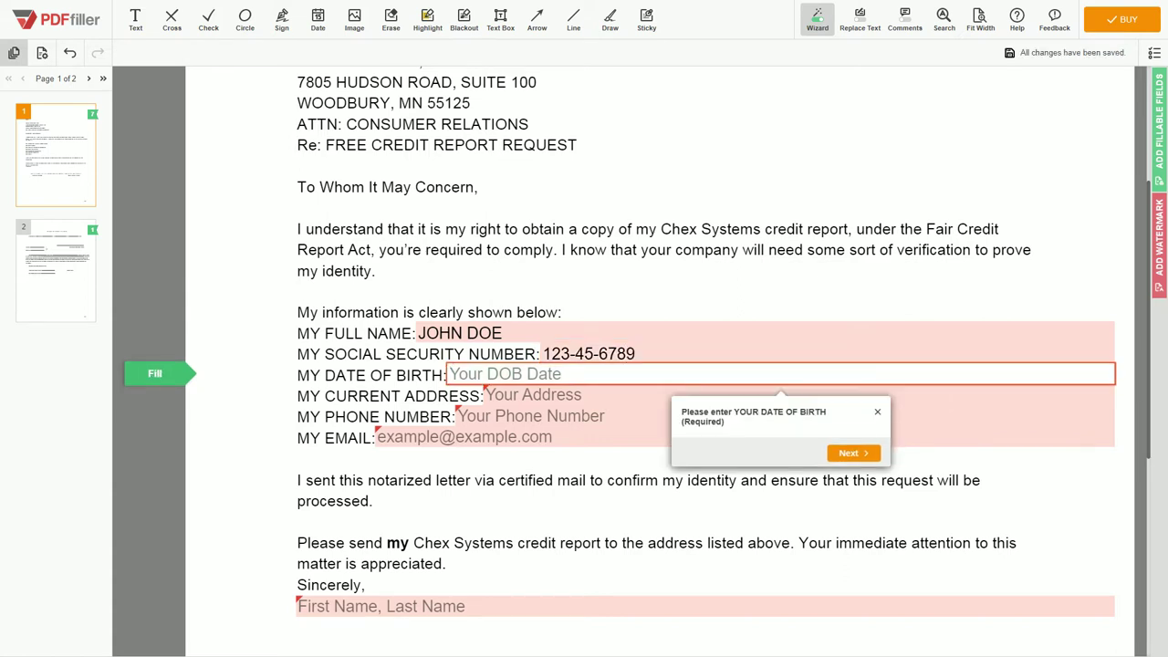
pyautogui.write('10/30/1975')
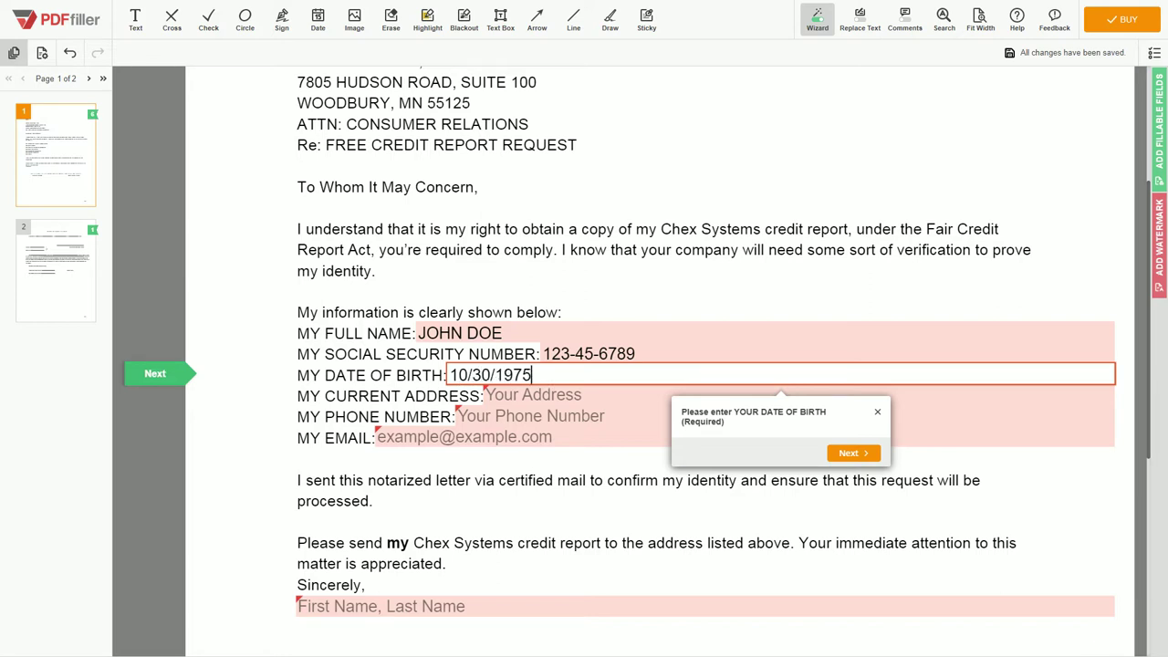
pyautogui.press('Tab')
# Enter the current address and phone number, and begin typing the email address.
pyautogui.write('123 EX')
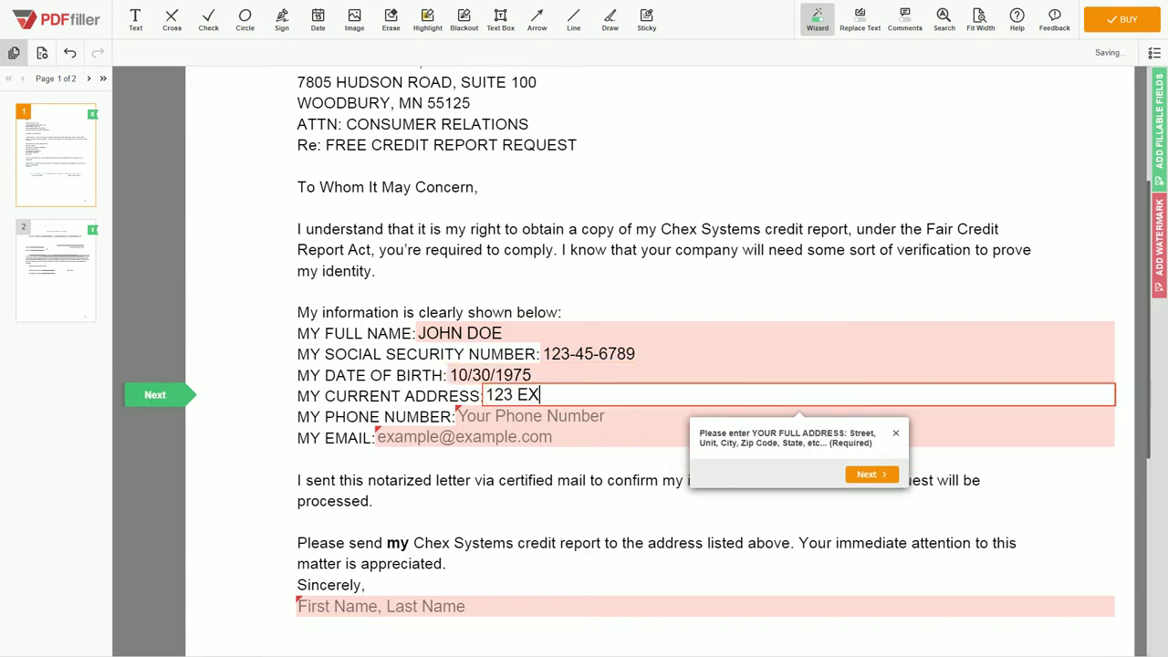
pyautogui.write(', UNIT 1, NEW YORK, NY 123456')
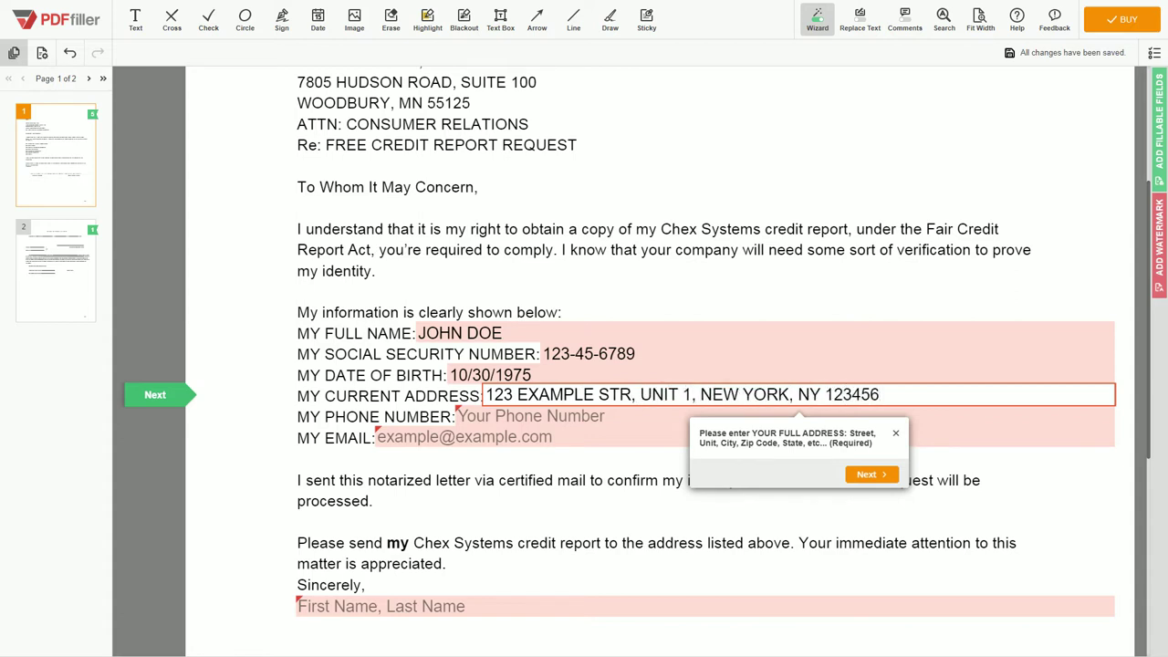
pyautogui.press('Tab')
pyautogui.write('123')
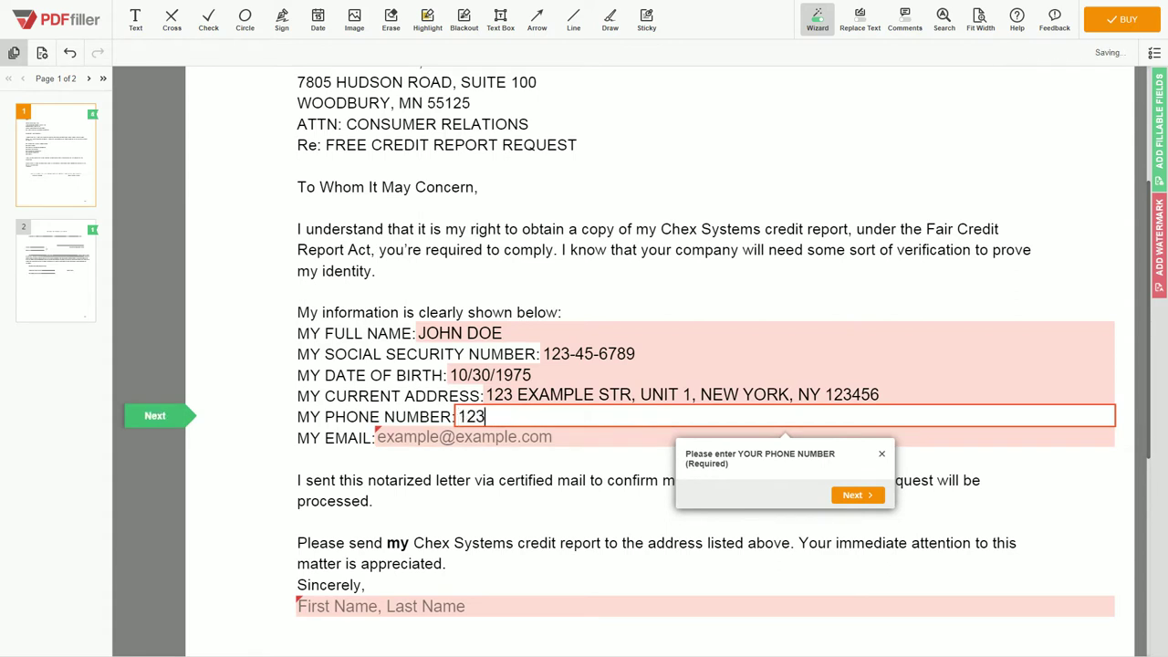
pyautogui.write('-456-7890')
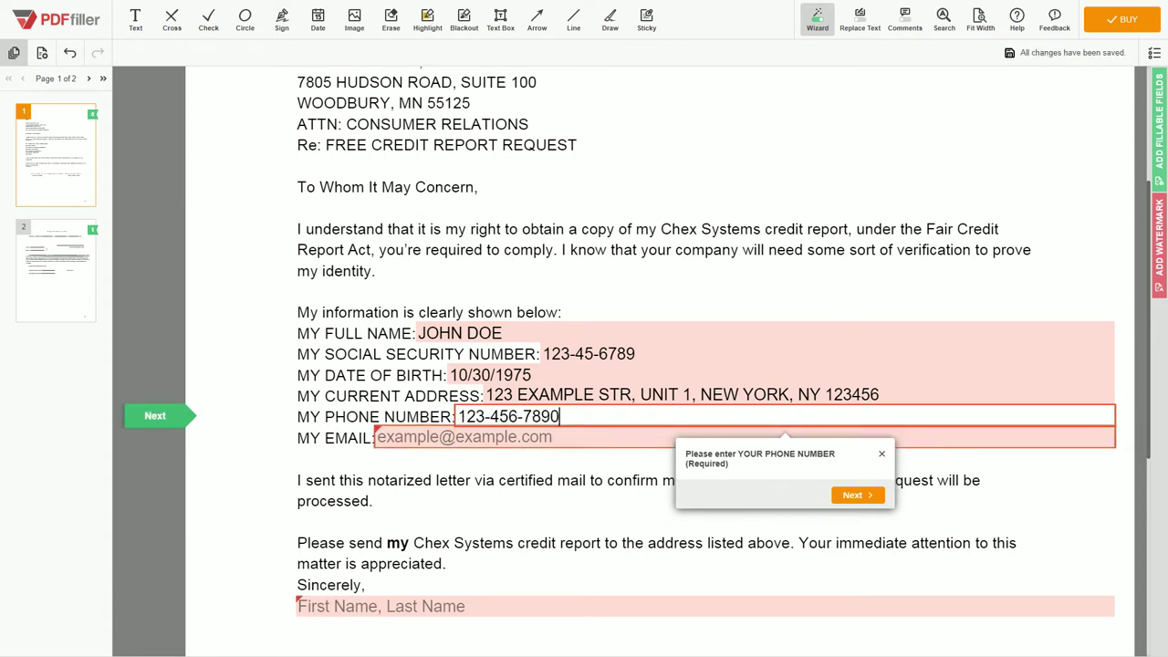
pyautogui.press('Tab')
pyautogui.write('ex')
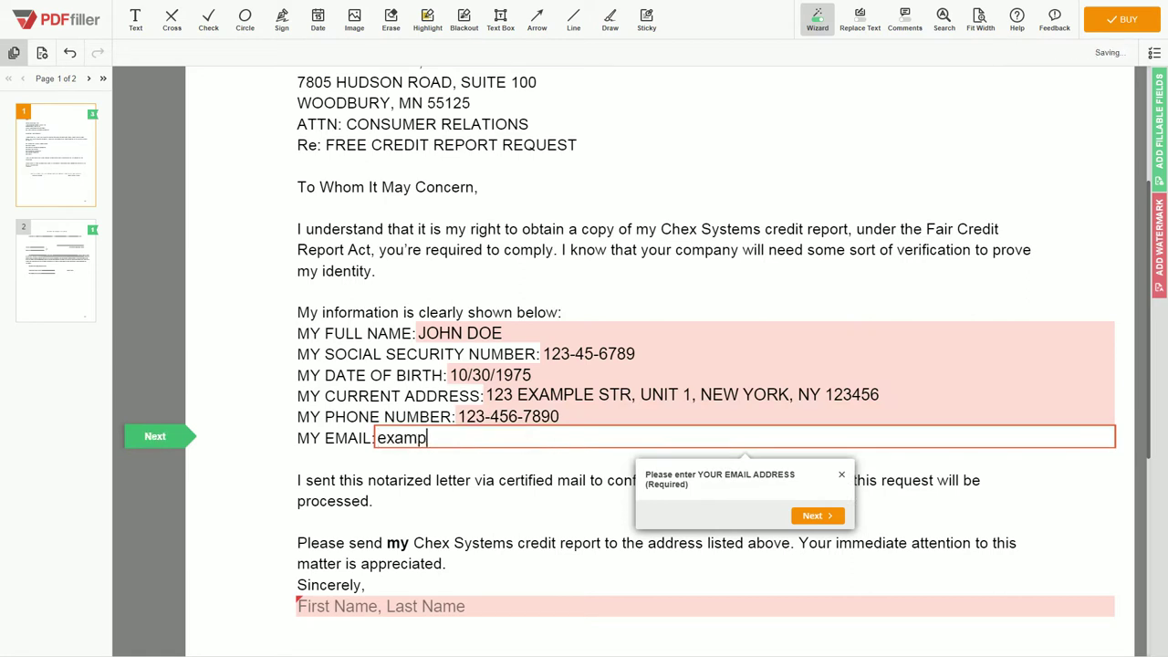
pyautogui.write('xample.com')
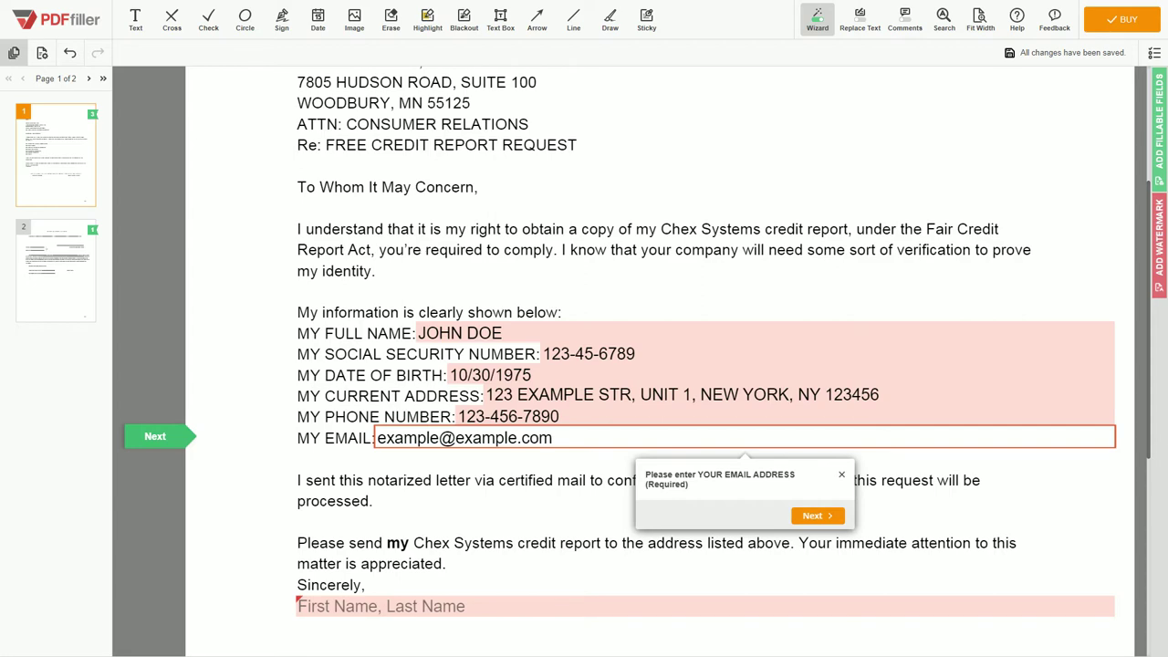
# Sign the letter under Sincerely with the sender's name and place the driver licence image.
pyautogui.press('Tab')
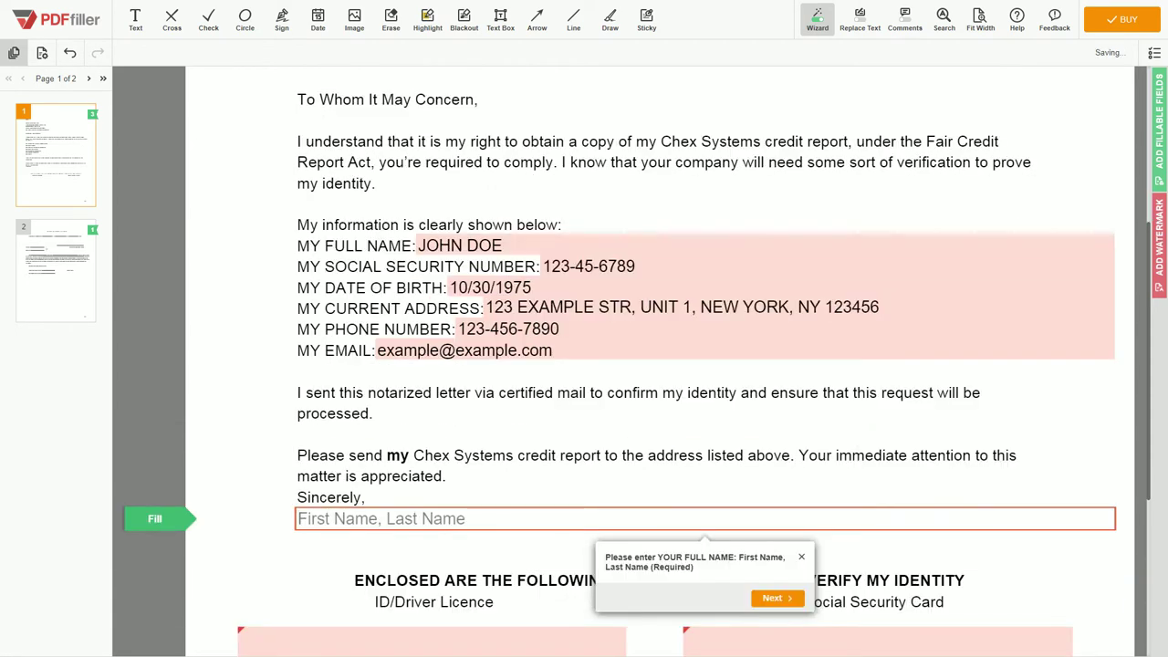
pyautogui.write('JOHN DOE')
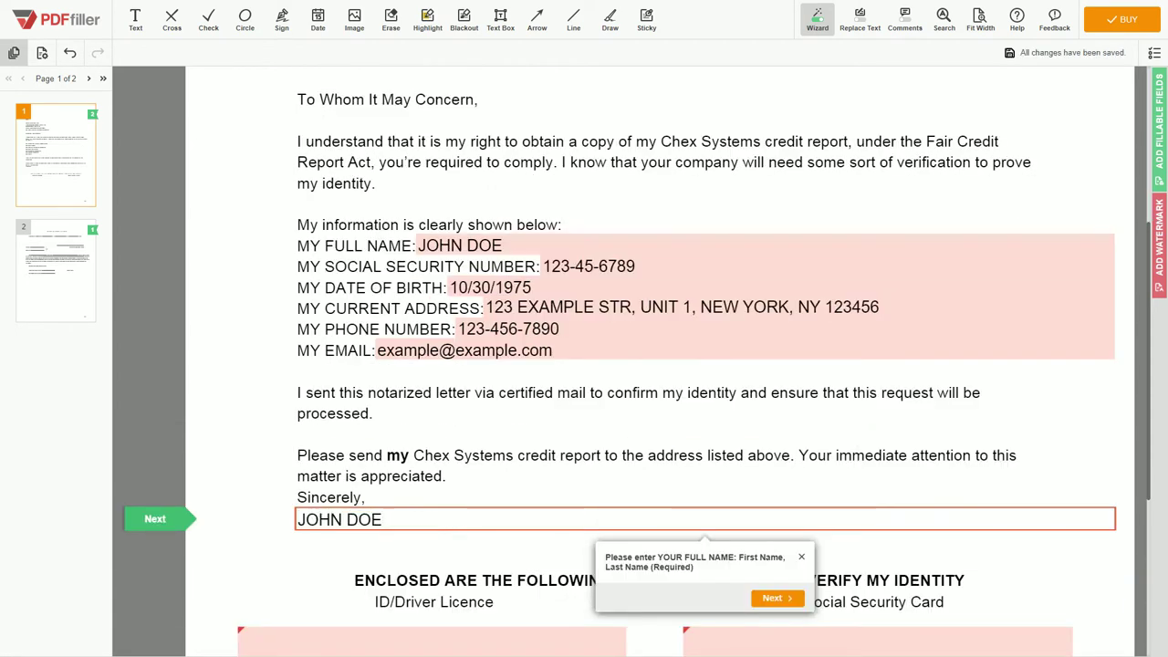
pyautogui.press('Tab')
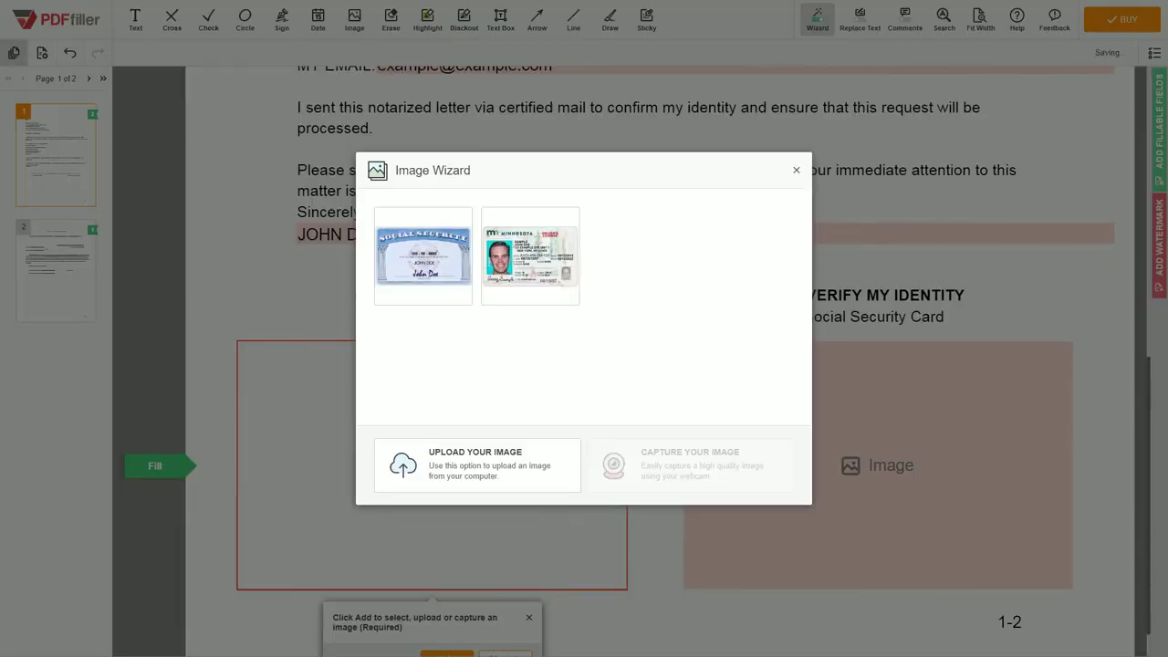
pyautogui.press('Escape')
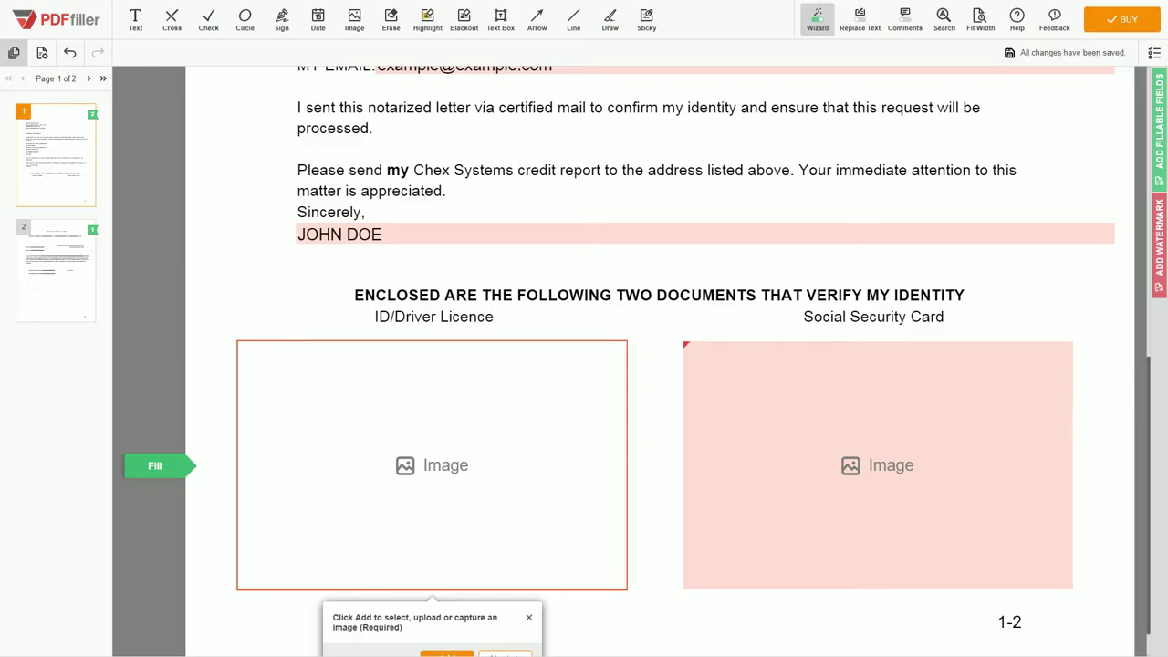
pyautogui.press('Return')
pyautogui.press('Tab')
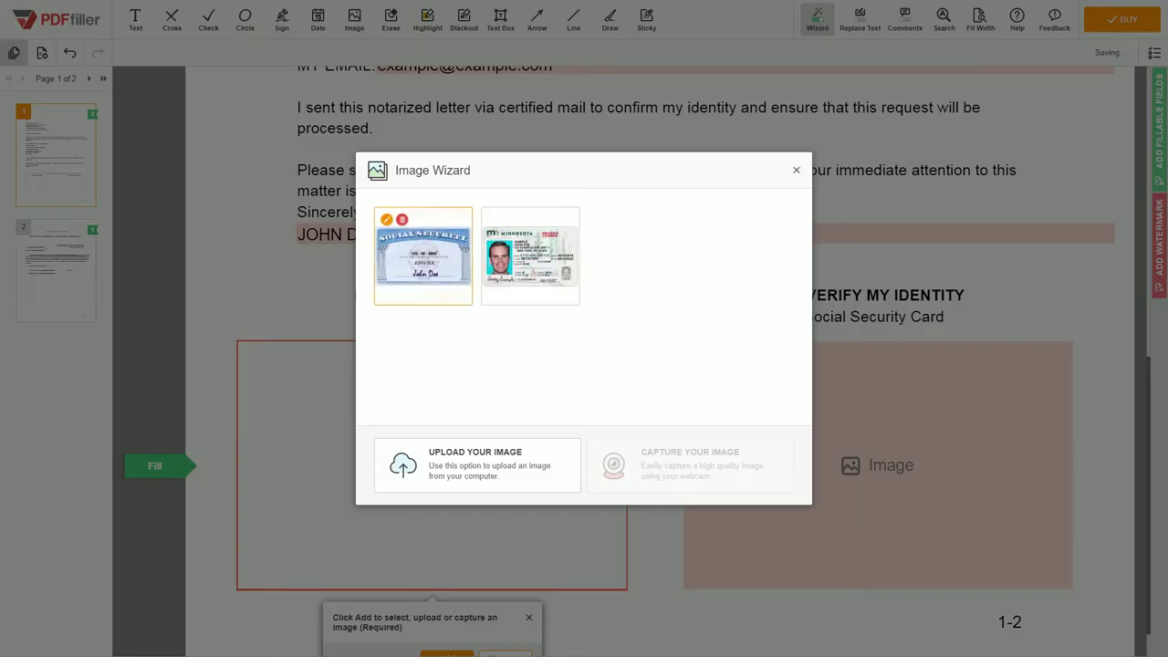
pyautogui.press('Tab')
pyautogui.press('Return')
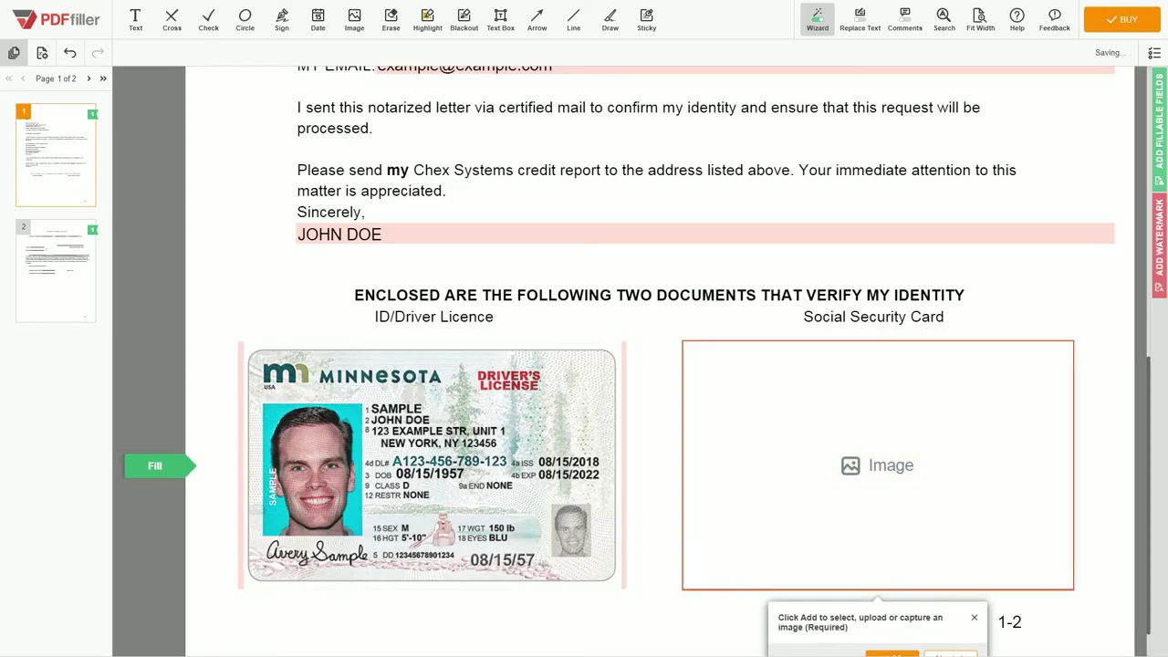
# Place the Social Security card image in its box.
pyautogui.press('Return')
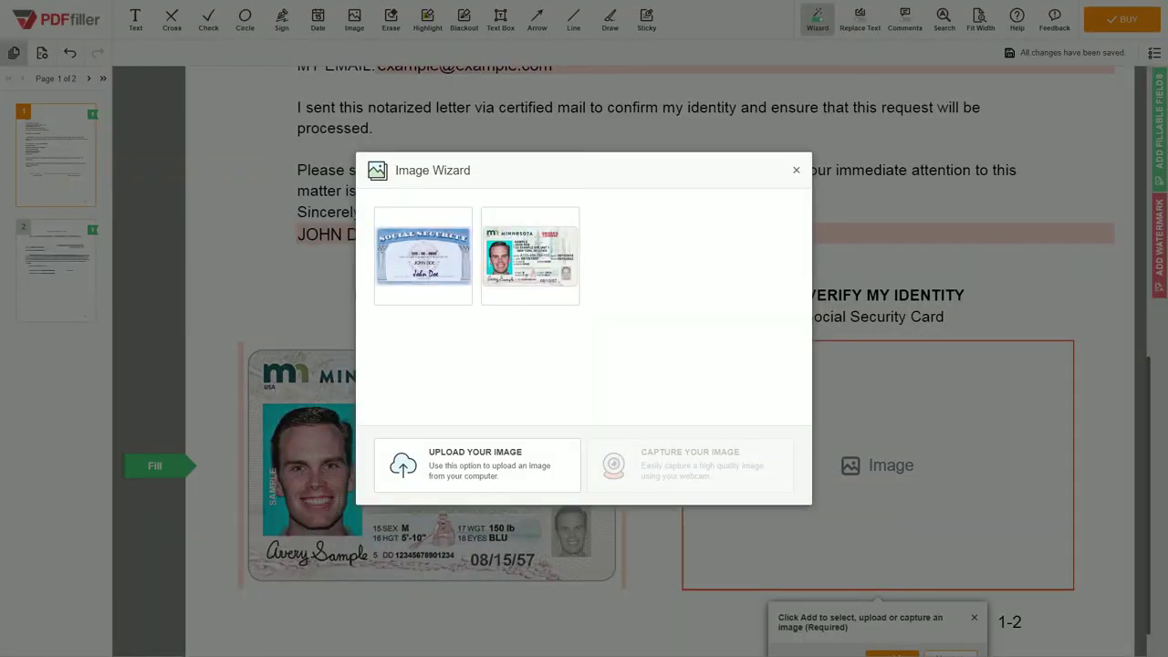
pyautogui.press('Tab')
pyautogui.press('Return')
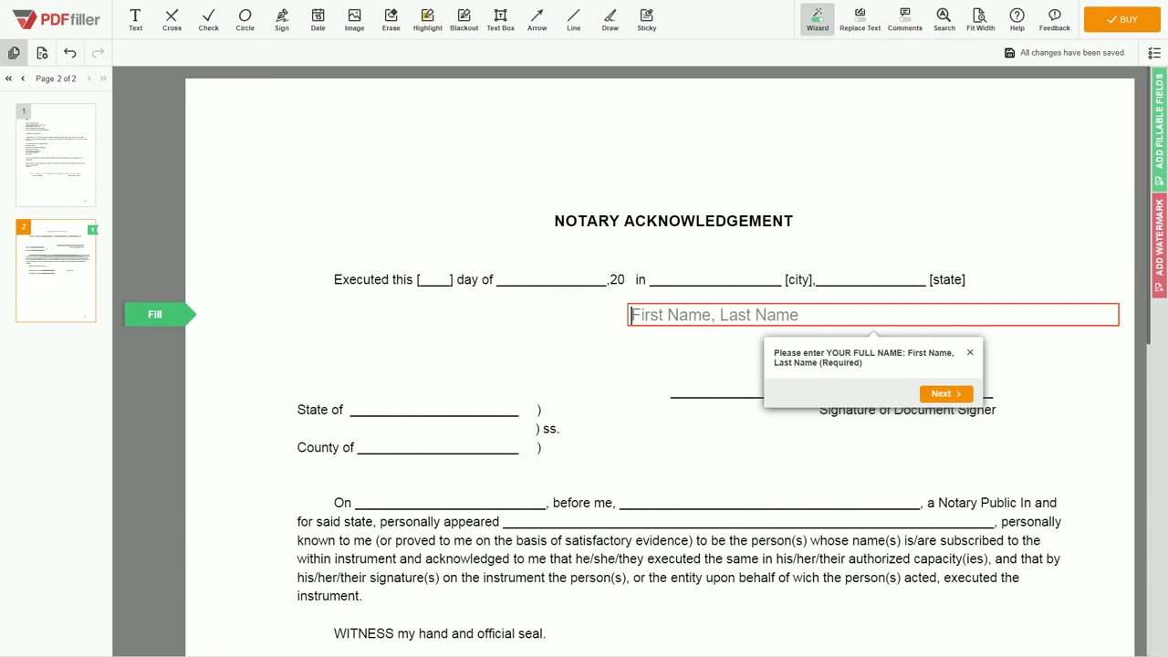
# Enter the signer's name in the page 2 notary acknowledgement First Name, Last Name field.
pyautogui.write('JOHN DOE')
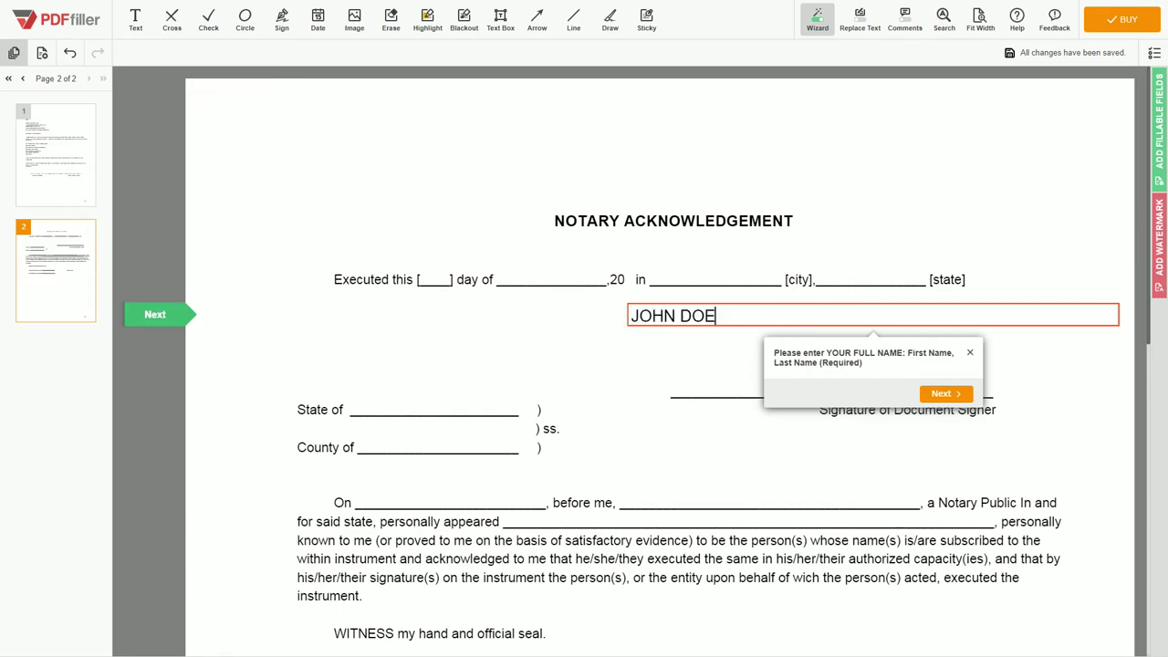
pyautogui.press('Return')
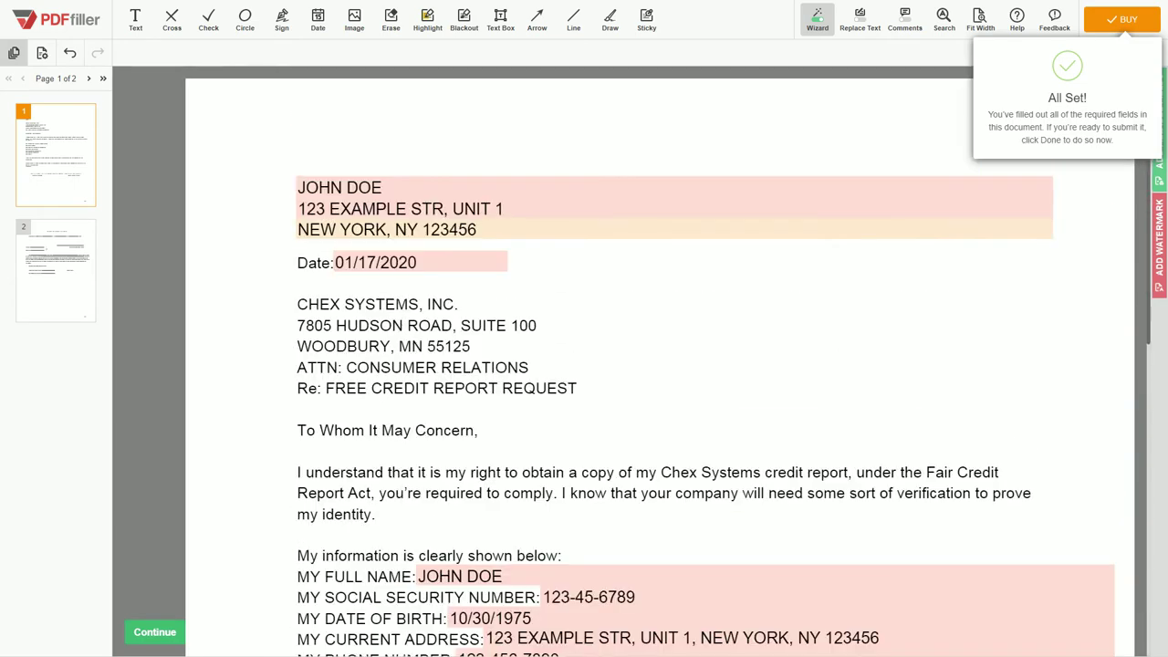
# Submit the finished letter with Done and confirm it's good to go.
pyautogui.click(1121, 19)
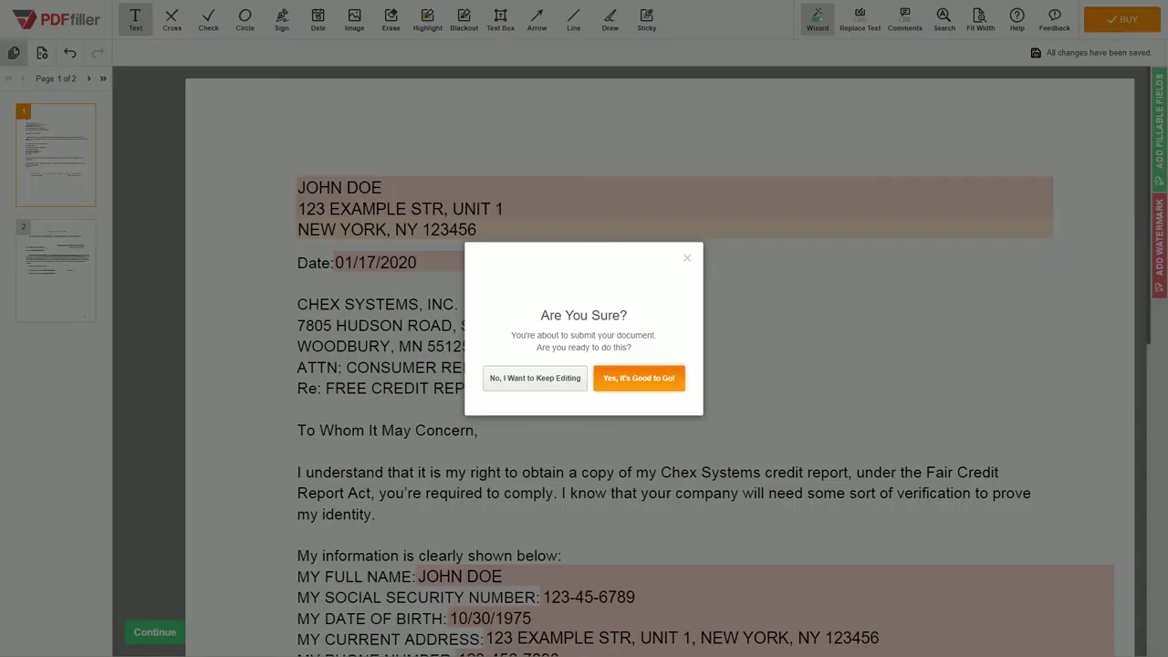